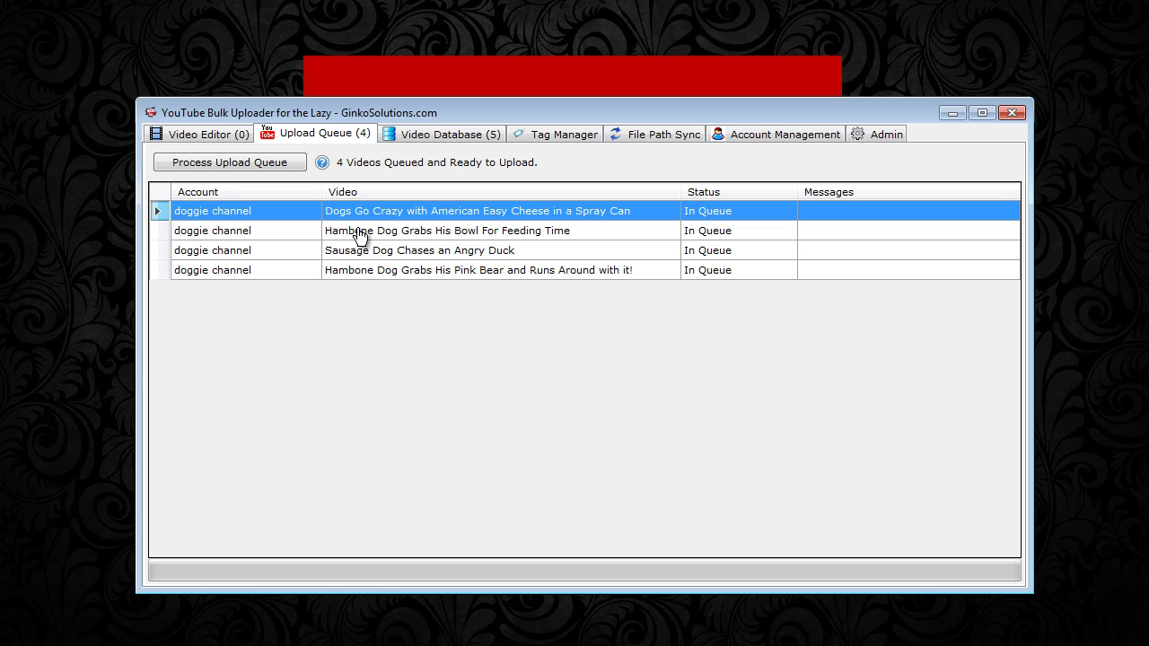
Review the doggie channel and Misc Animal Channel accounts, the account chosen in the video editor, and the queued videos.
{"action": "left_click", "coordinate": [755, 135]}
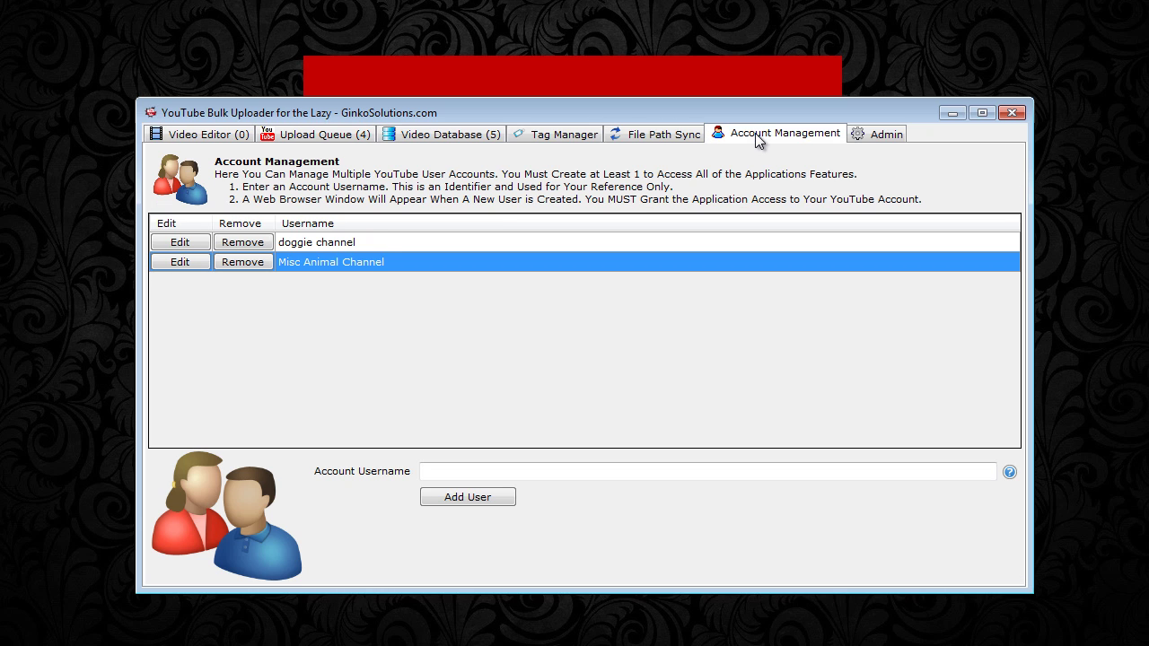
{"action": "left_click", "coordinate": [358, 250]}
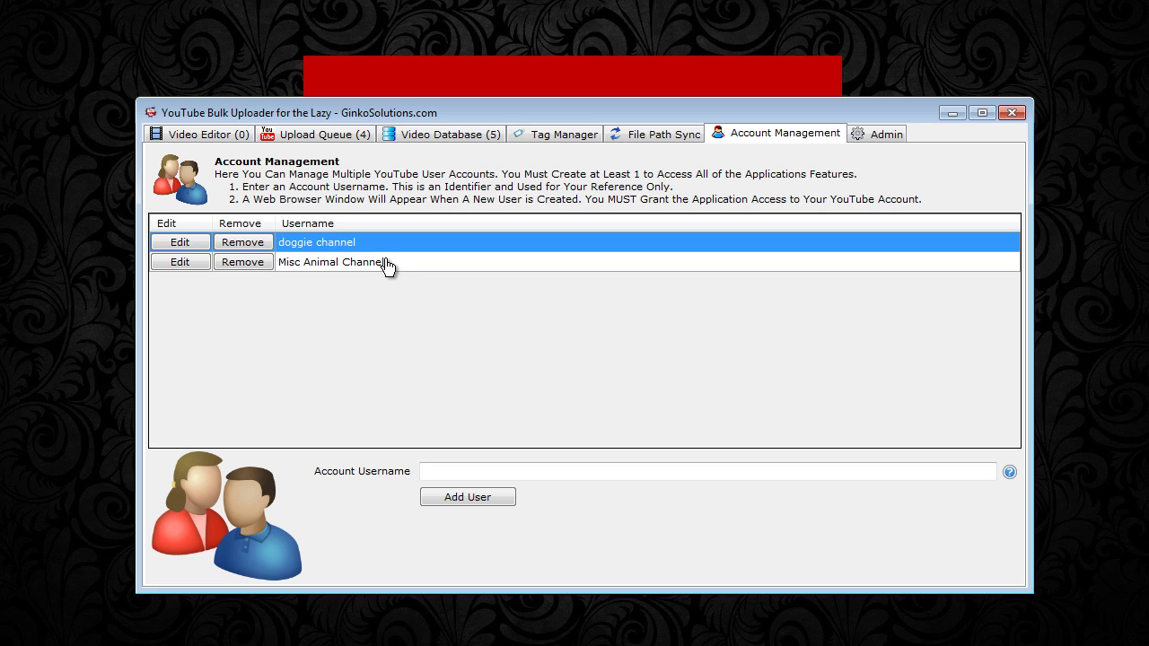
{"action": "left_click", "coordinate": [391, 265]}
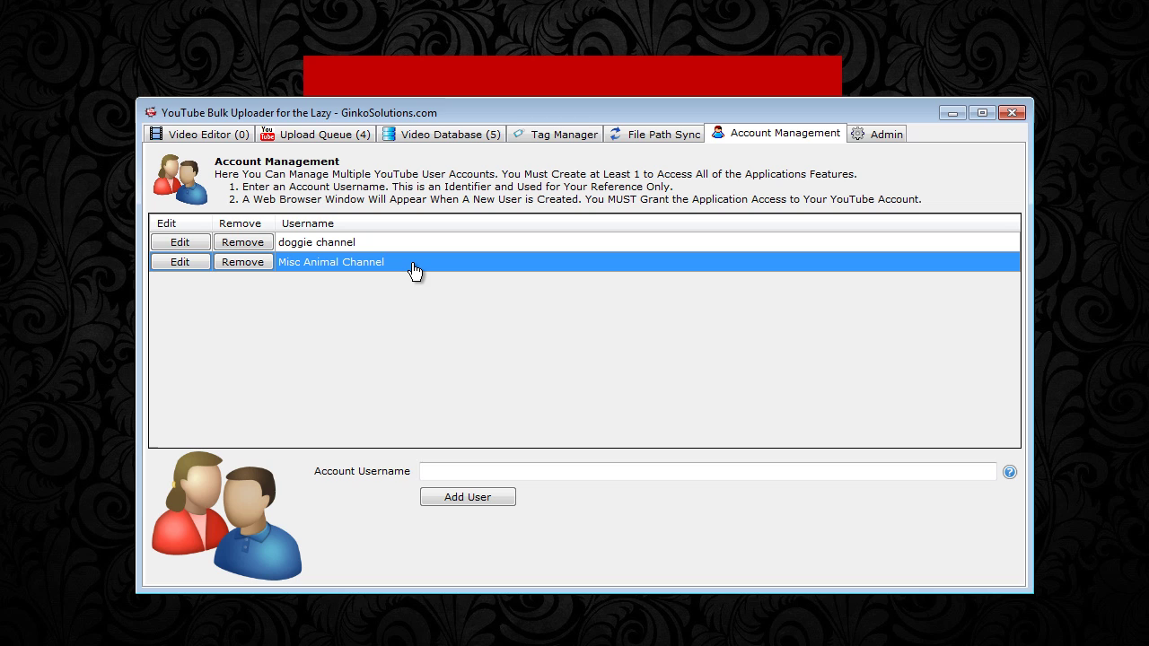
{"action": "left_click", "coordinate": [235, 136]}
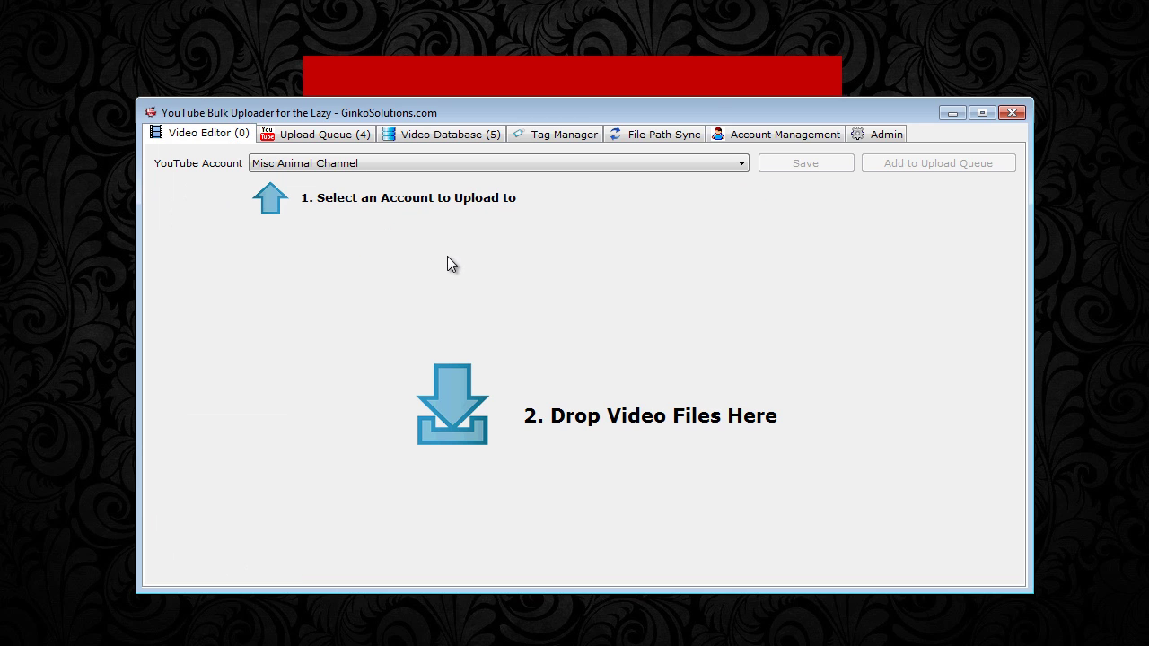
{"action": "left_click", "coordinate": [316, 135]}
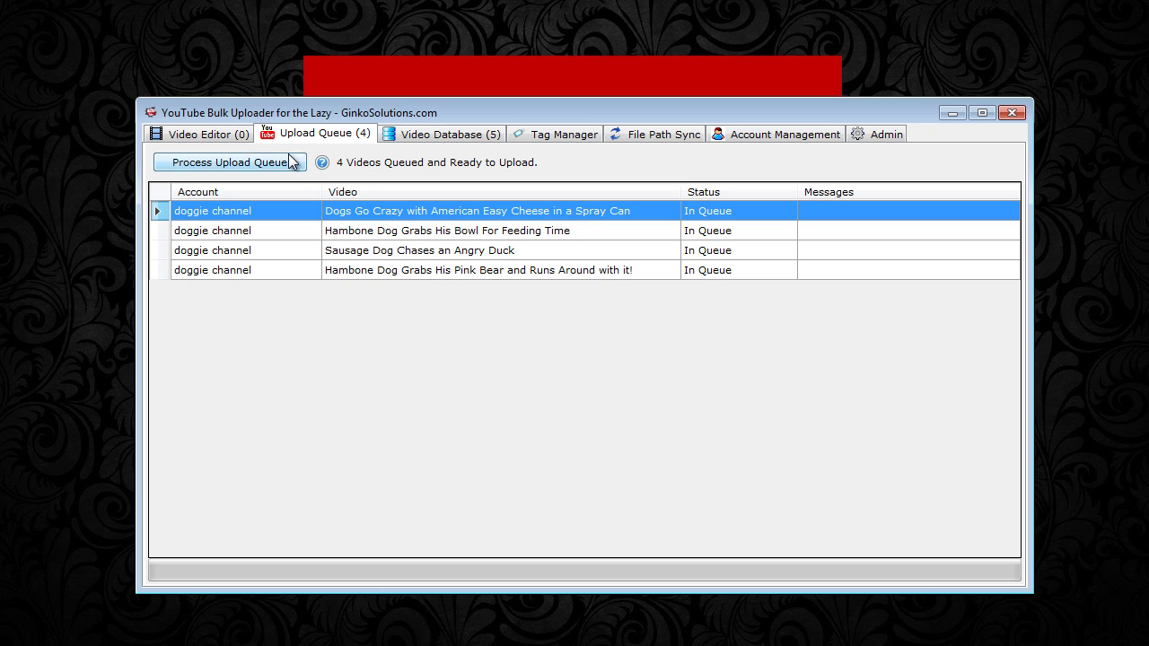
Load the Black Widow and Black-tailed Jackrabbit files from the Videos to Upload folder for Misc Animal Channel and add both to the upload queue.
{"action": "left_click", "coordinate": [239, 135]}
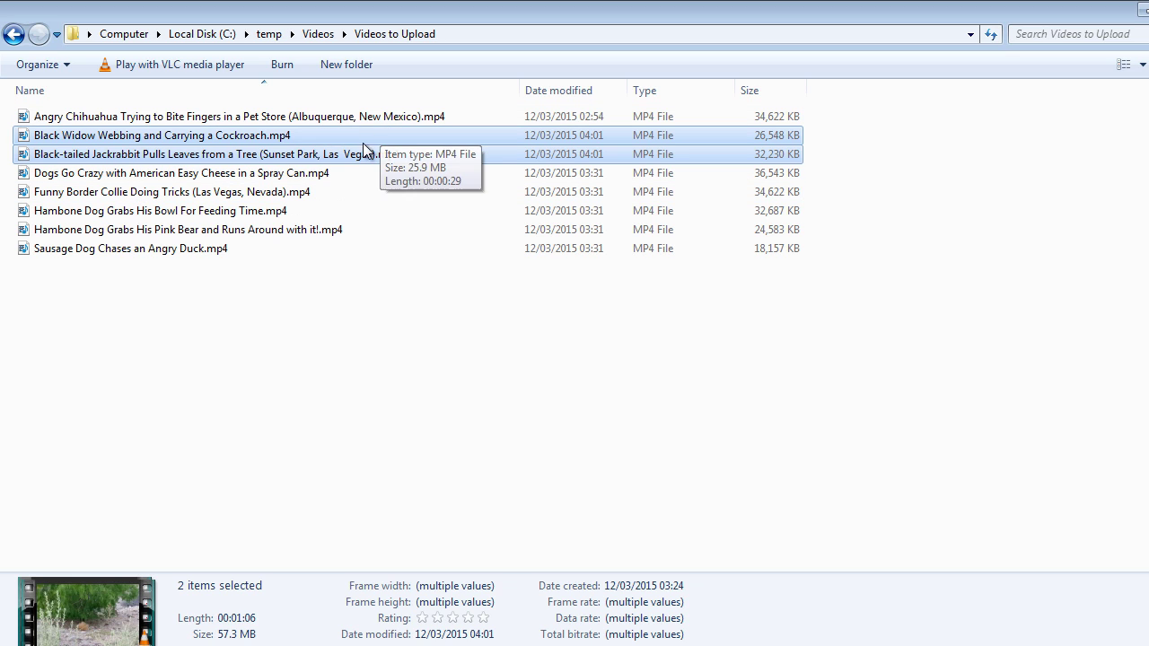
{"action": "left_click_drag", "start_coordinate": [364, 157], "coordinate": [392, 282]}
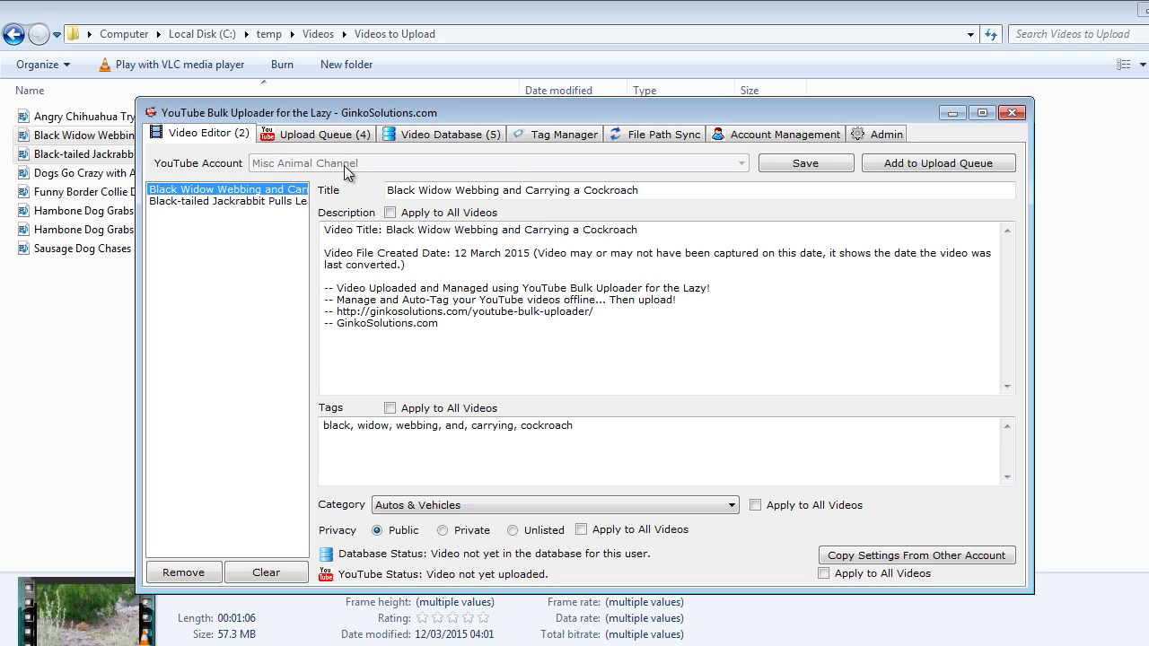
{"action": "left_click", "coordinate": [927, 168]}
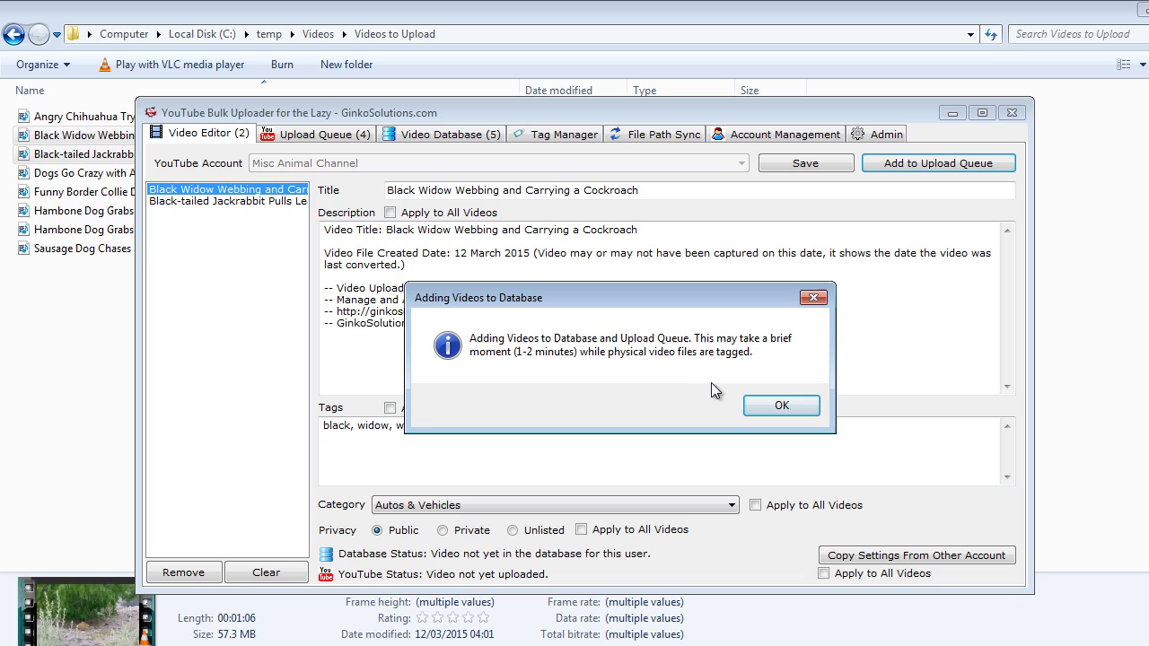
{"action": "left_click", "coordinate": [779, 407]}
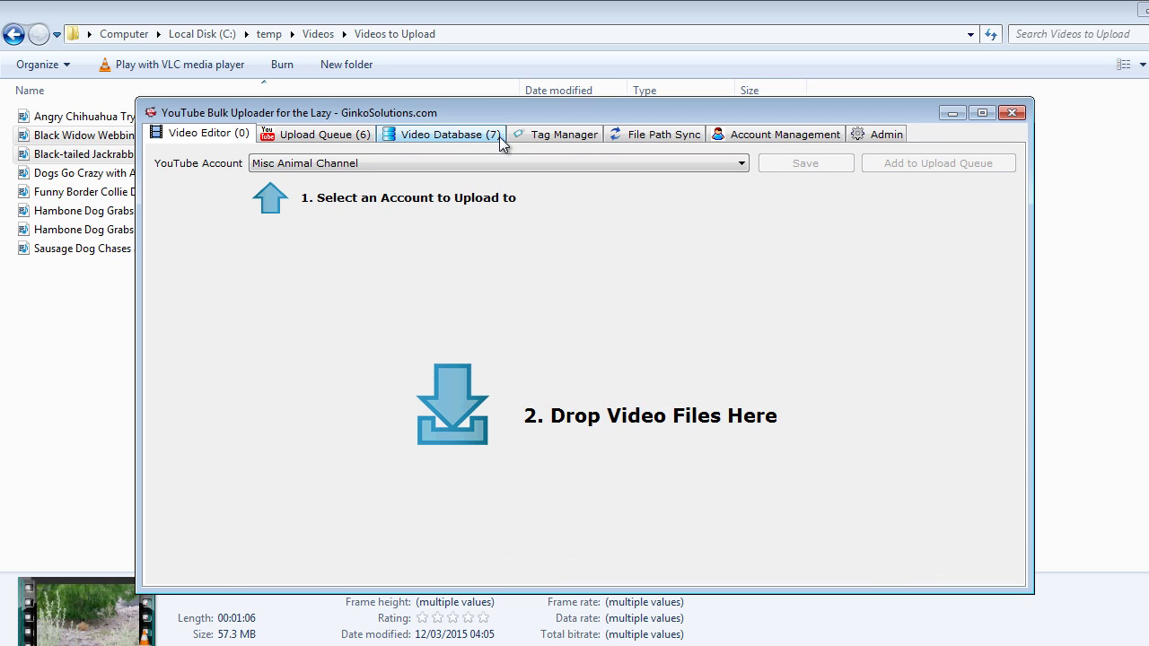
Move "Black Widow Webbing and Carrying a Cockroach" to the top of the upload queue as the next upload.
{"action": "left_click", "coordinate": [358, 143]}
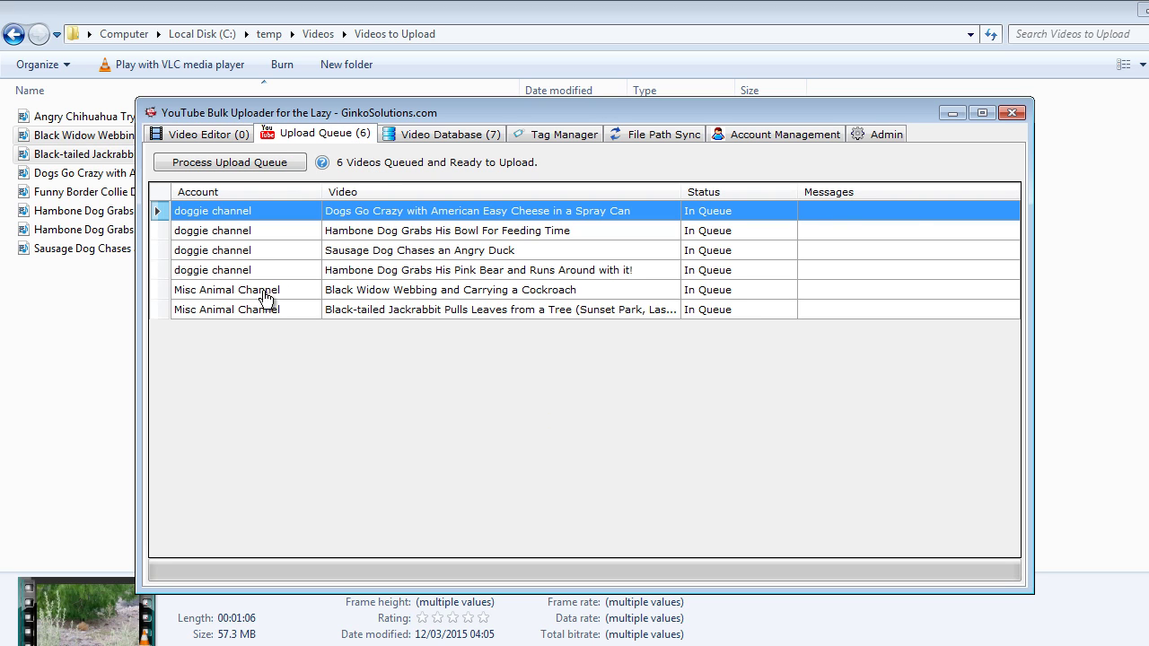
{"action": "left_click", "coordinate": [361, 290]}
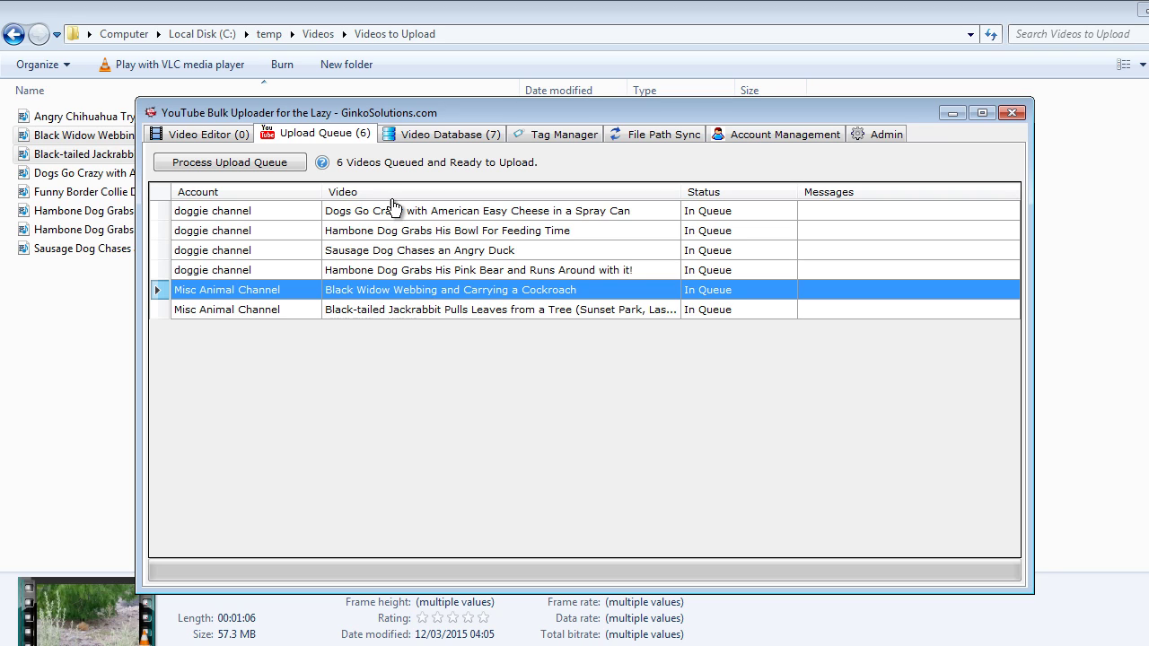
{"action": "right_click", "coordinate": [398, 285]}
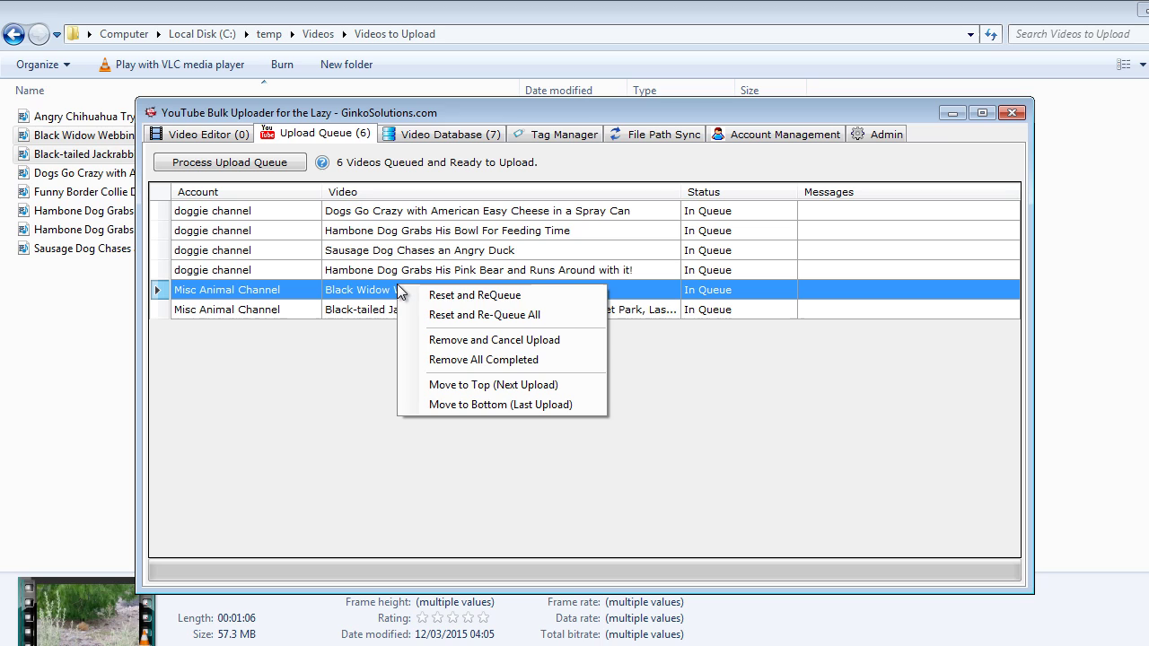
{"action": "left_click", "coordinate": [518, 384]}
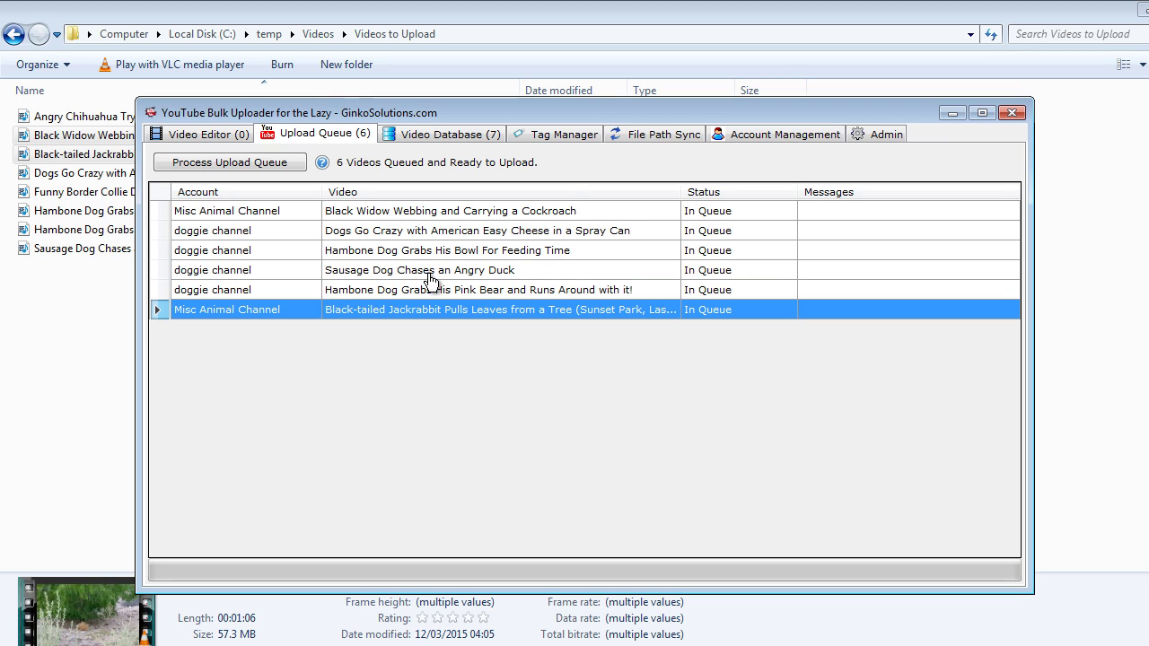
Reorder the upload queue so the Black-tailed Jackrabbit video sits second, directly below the Black Widow video.
{"action": "left_click", "coordinate": [292, 212]}
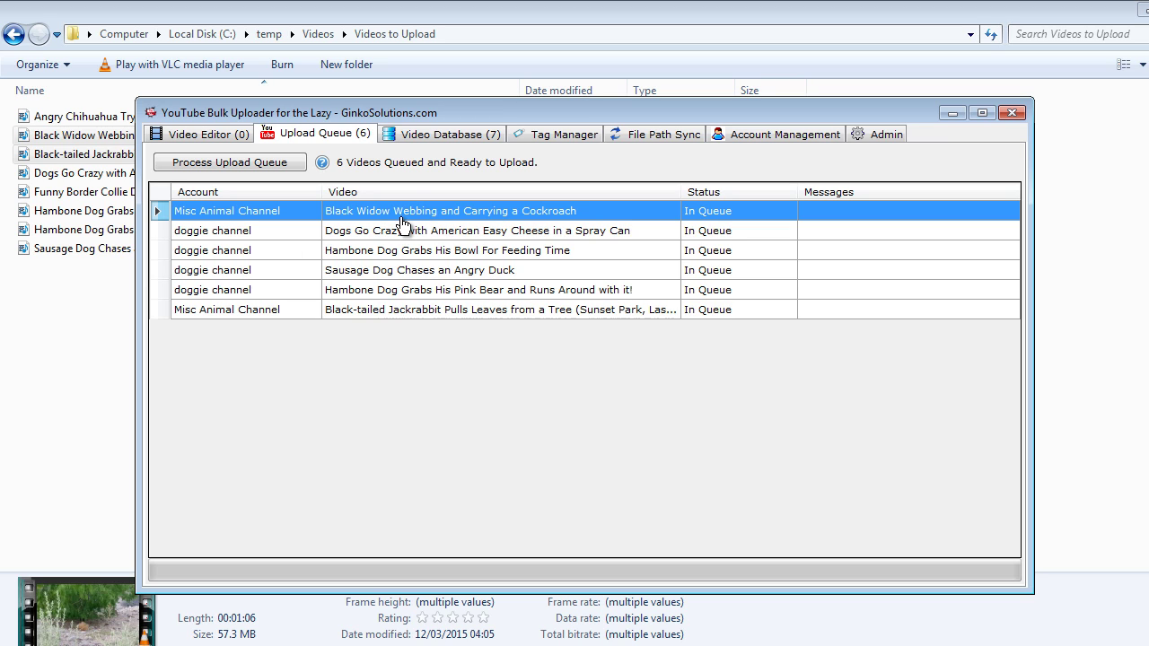
{"action": "left_click", "coordinate": [161, 312]}
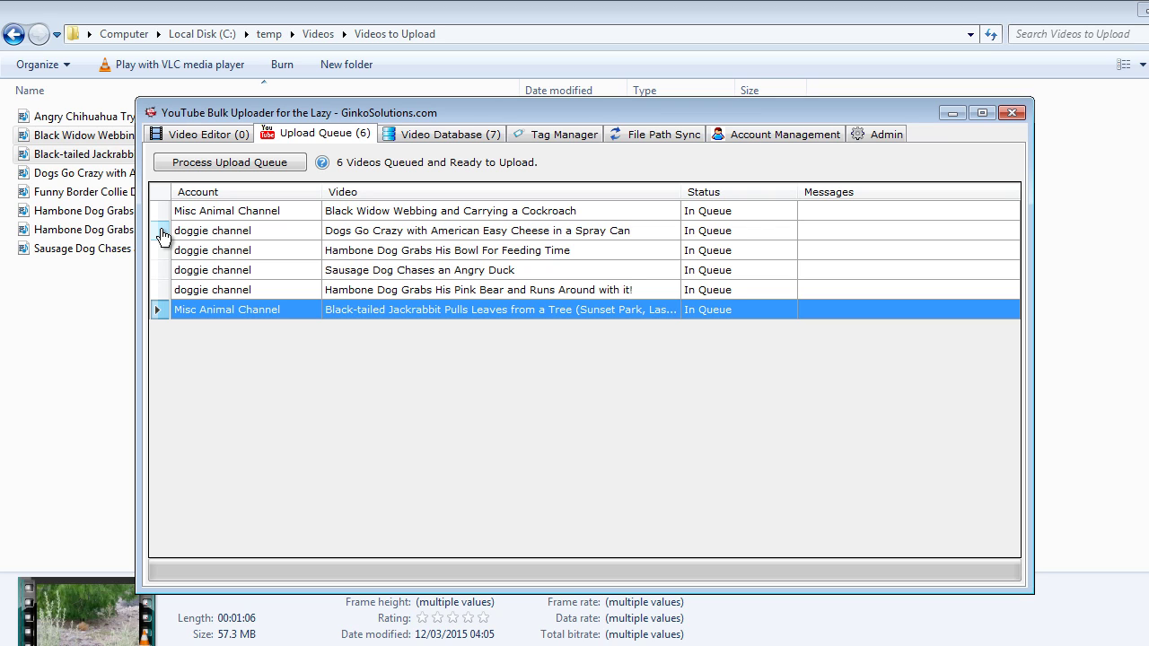
{"action": "left_click_drag", "start_coordinate": [163, 235], "coordinate": [164, 236]}
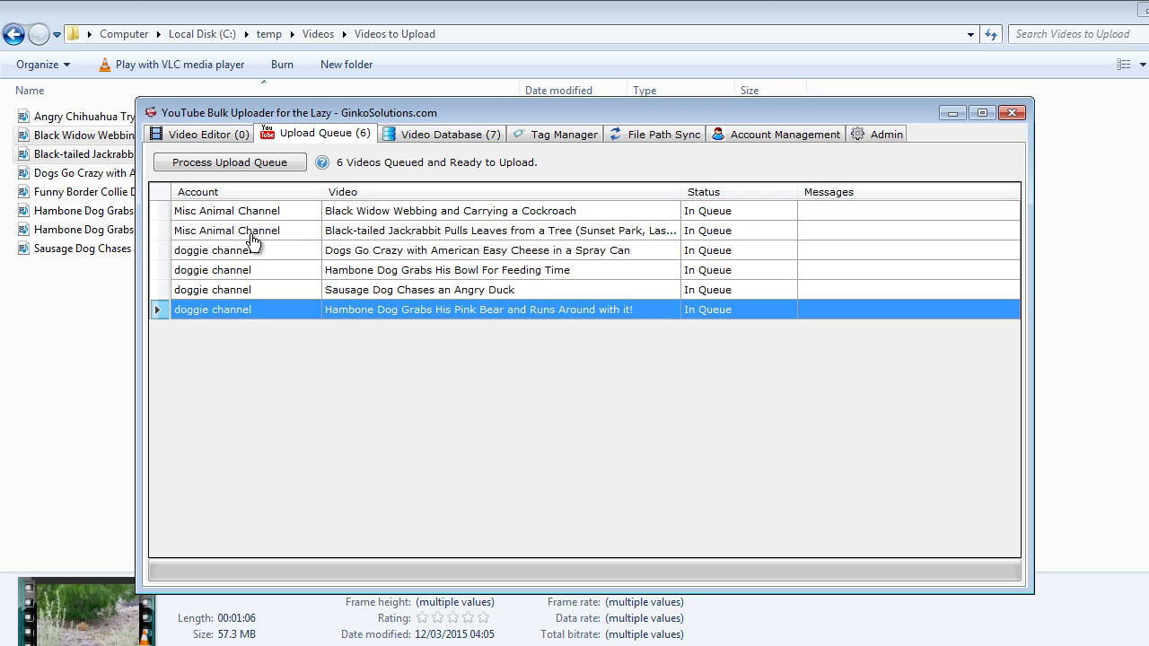
Remove "Sausage Dog Chases an Angry Duck" from the upload queue and cancel its upload.
{"action": "left_click", "coordinate": [400, 259]}
{"action": "left_click", "coordinate": [388, 275]}
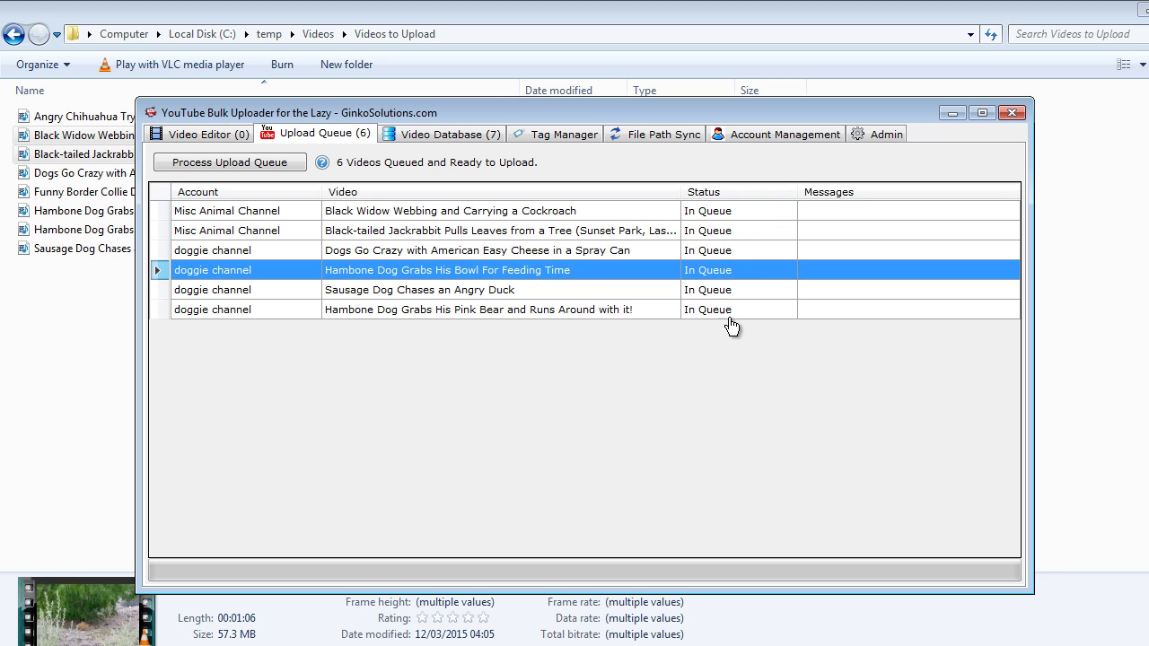
{"action": "right_click", "coordinate": [526, 271]}
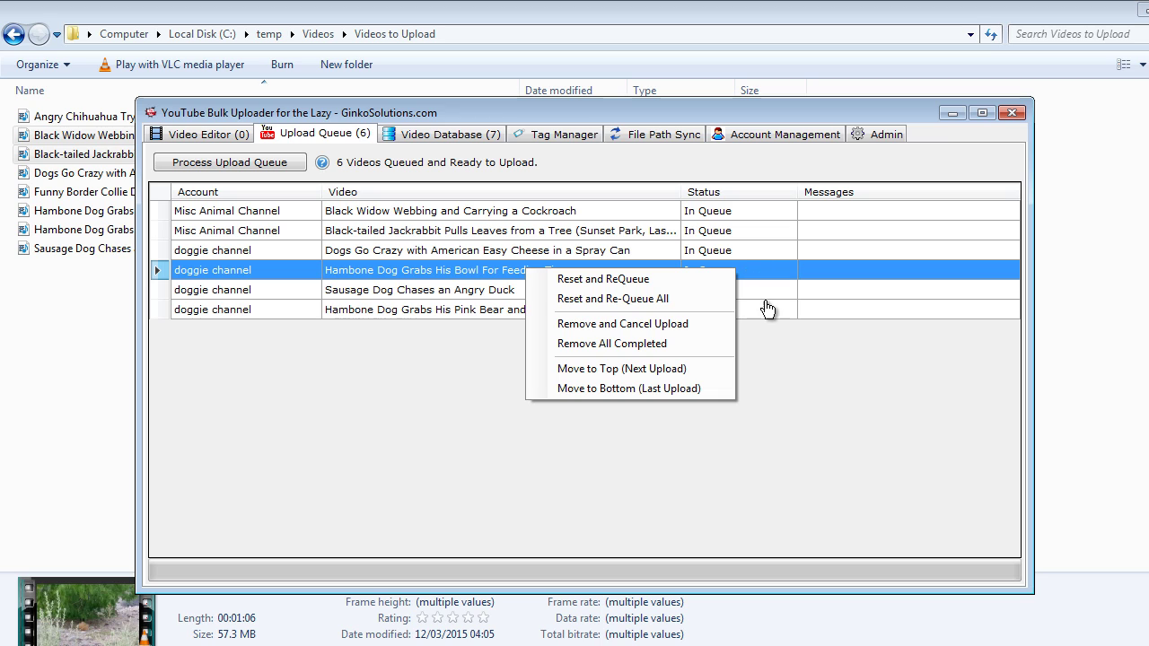
{"action": "left_click", "coordinate": [381, 290]}
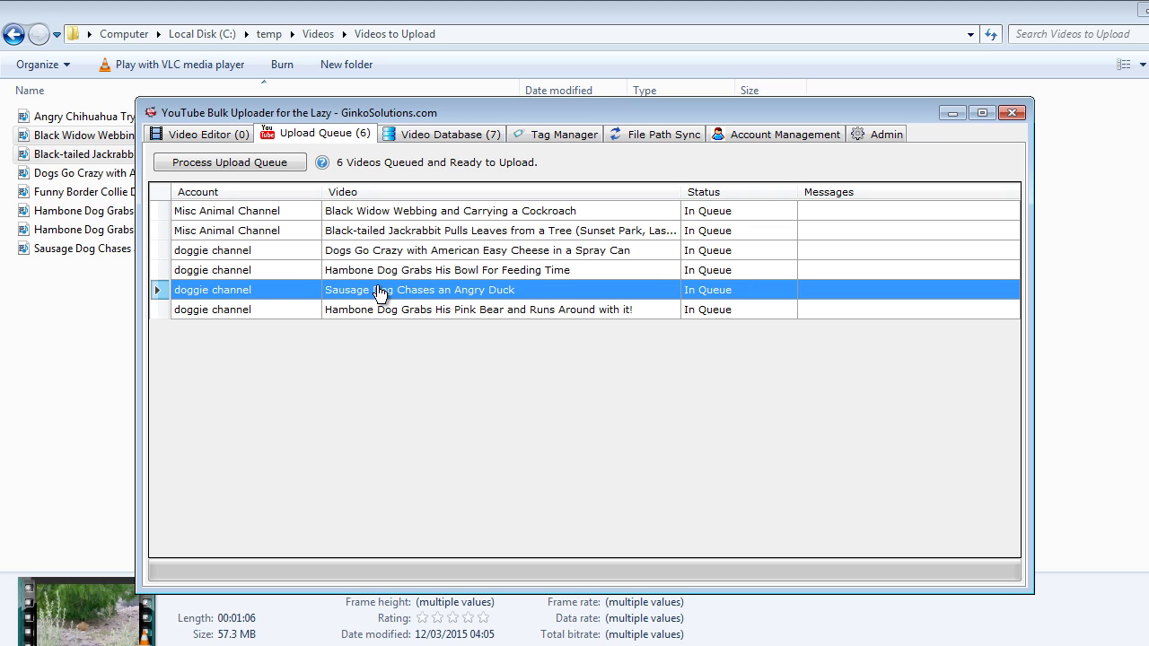
{"action": "right_click", "coordinate": [455, 293]}
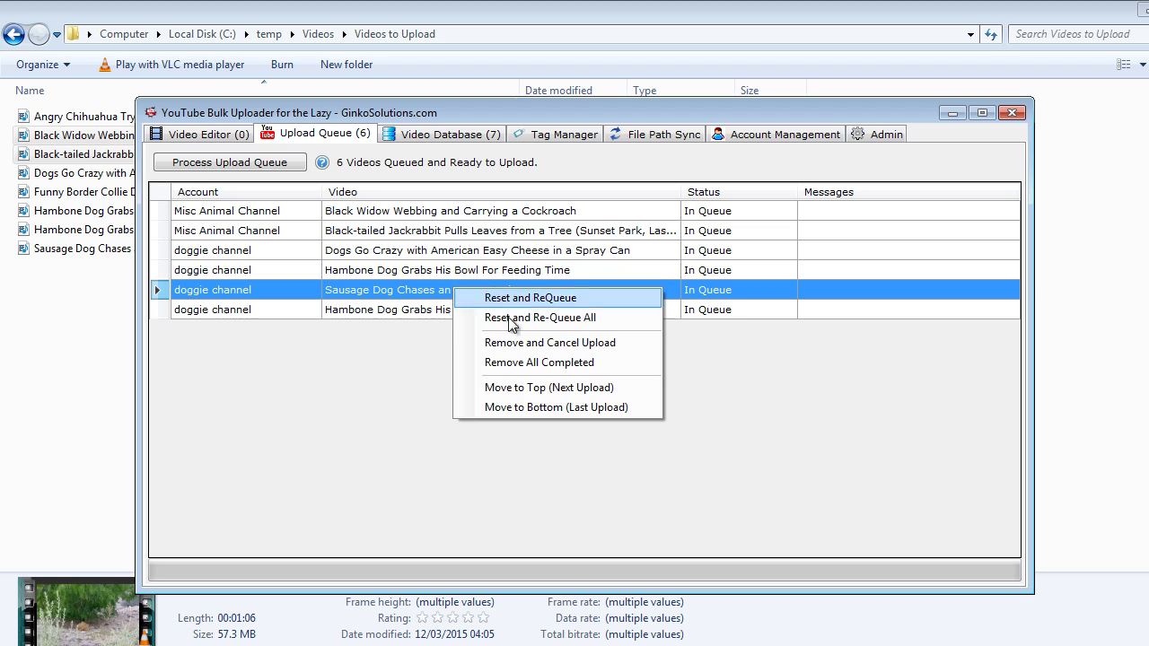
{"action": "left_click", "coordinate": [573, 349]}
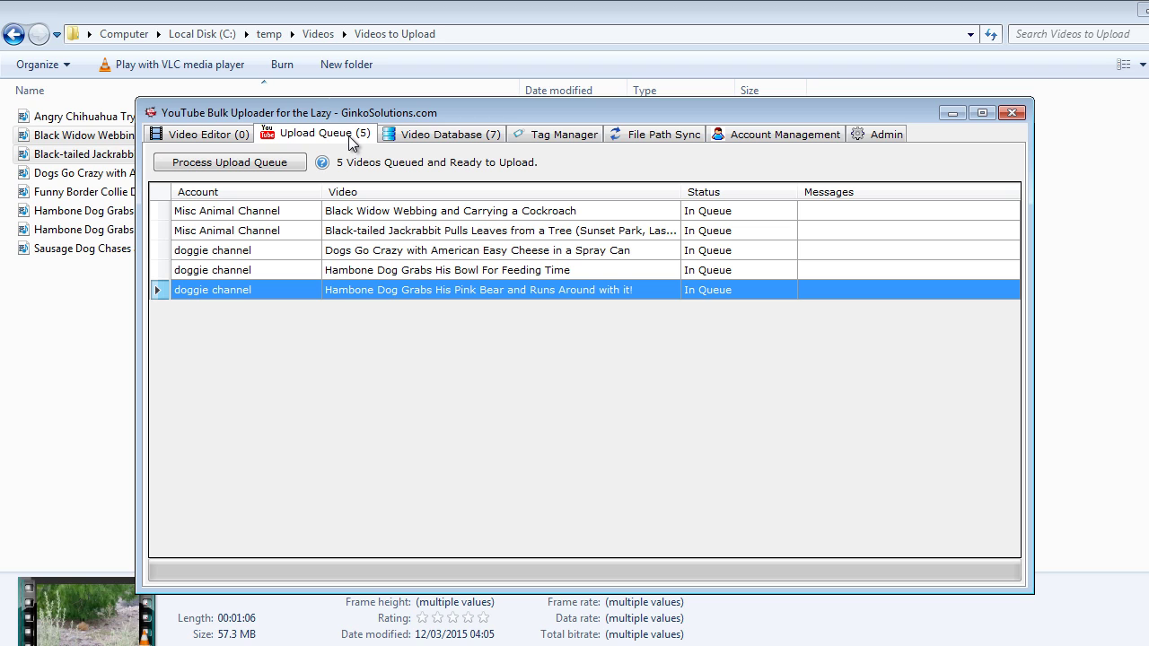
Check the stored entries in the video database, and examine the available actions for individual videos in the upload queue.
{"action": "left_click", "coordinate": [440, 135]}
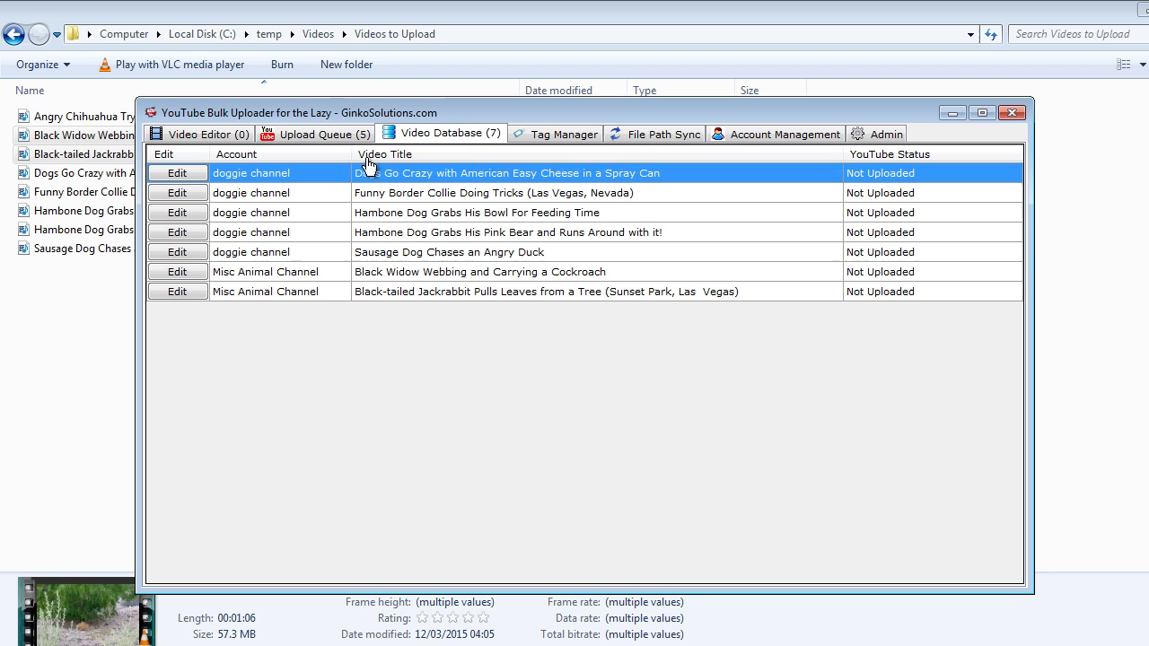
{"action": "left_click", "coordinate": [326, 136]}
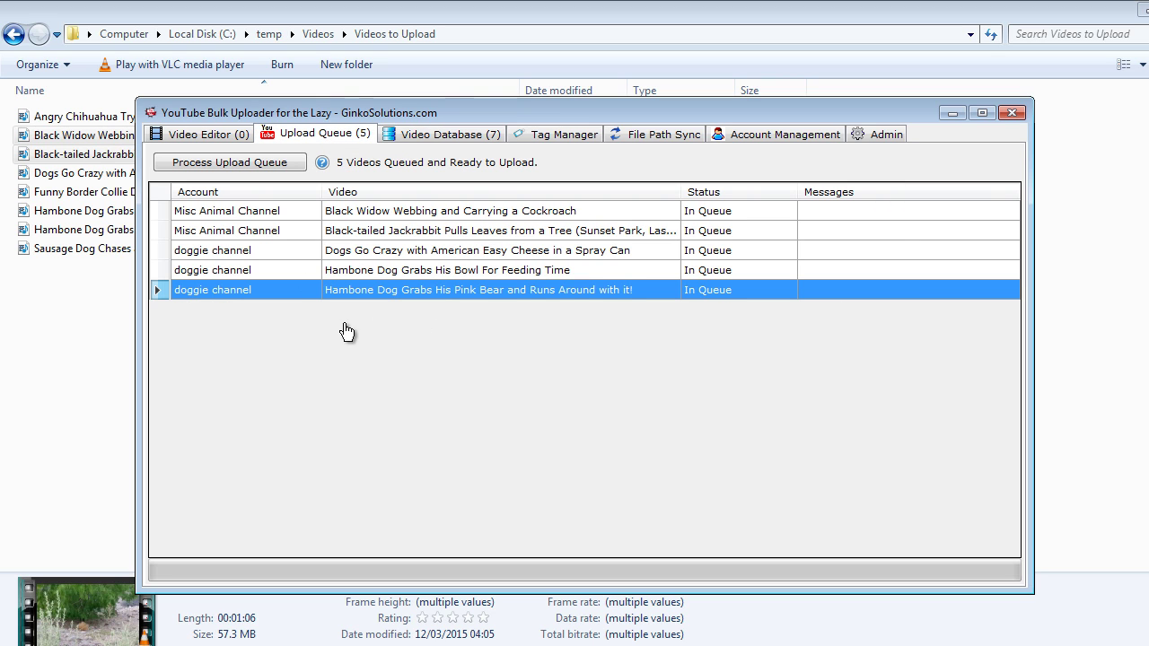
{"action": "left_click", "coordinate": [391, 256]}
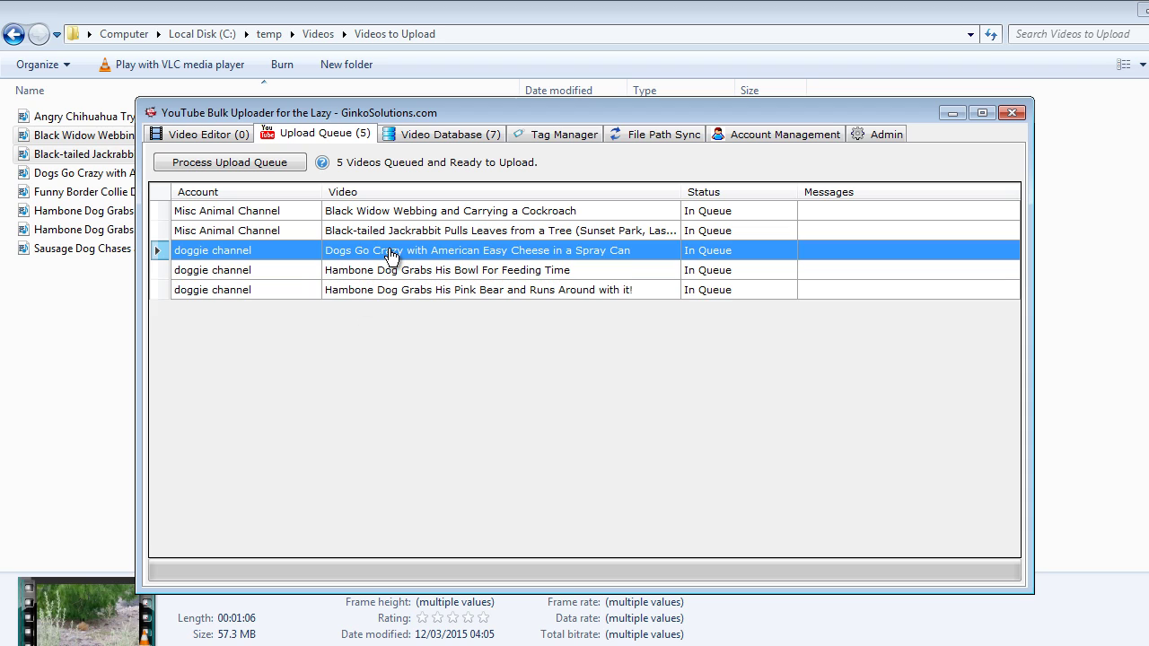
{"action": "left_click", "coordinate": [411, 273]}
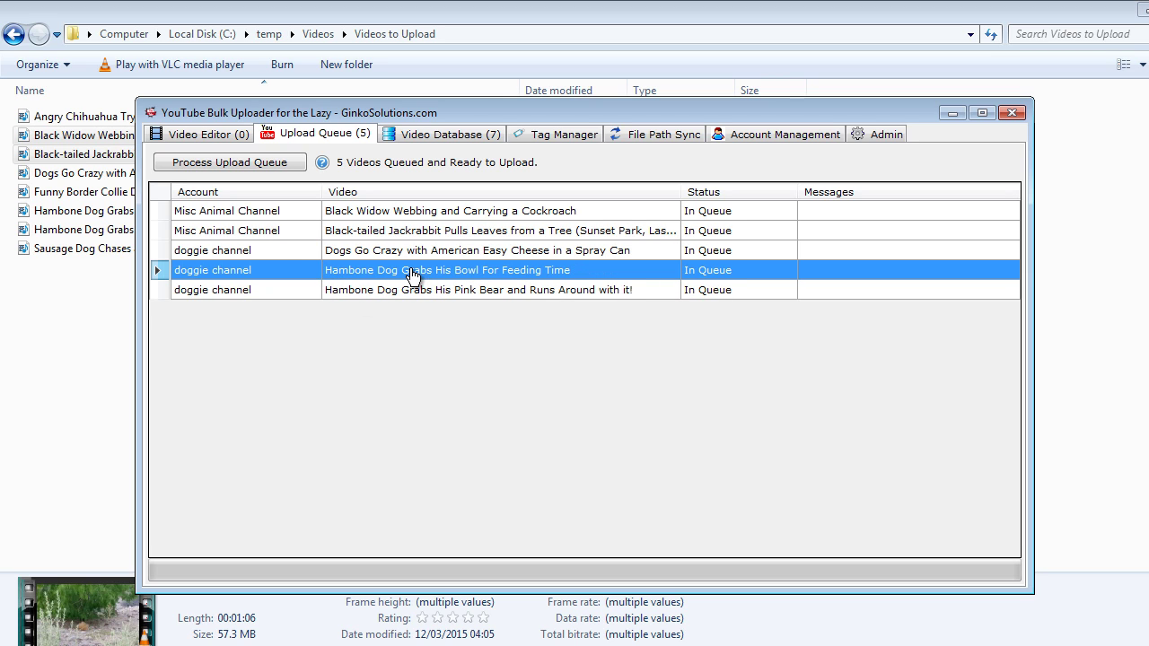
{"action": "right_click", "coordinate": [411, 271]}
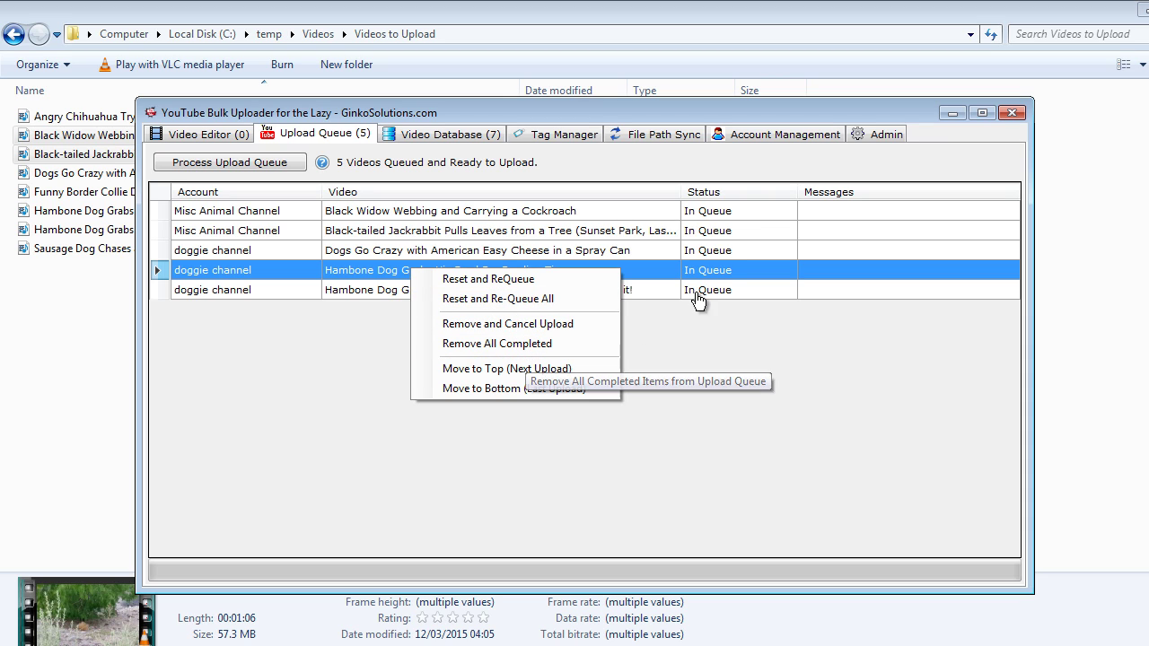
{"action": "left_click", "coordinate": [591, 231]}
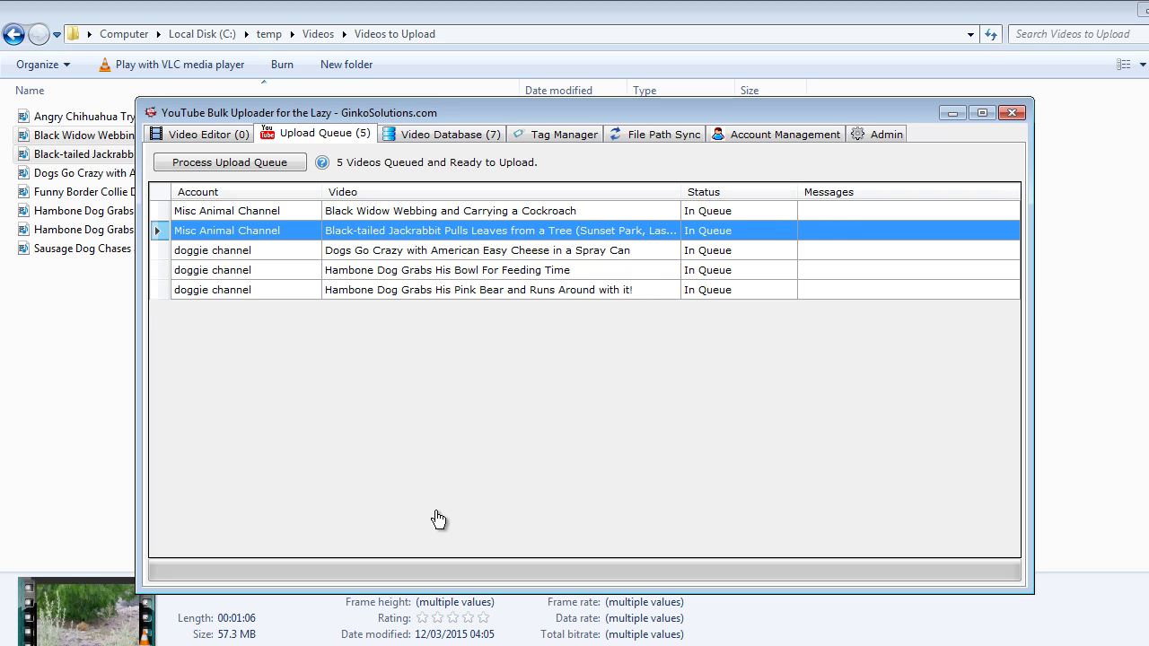
{"action": "right_click", "coordinate": [560, 236]}
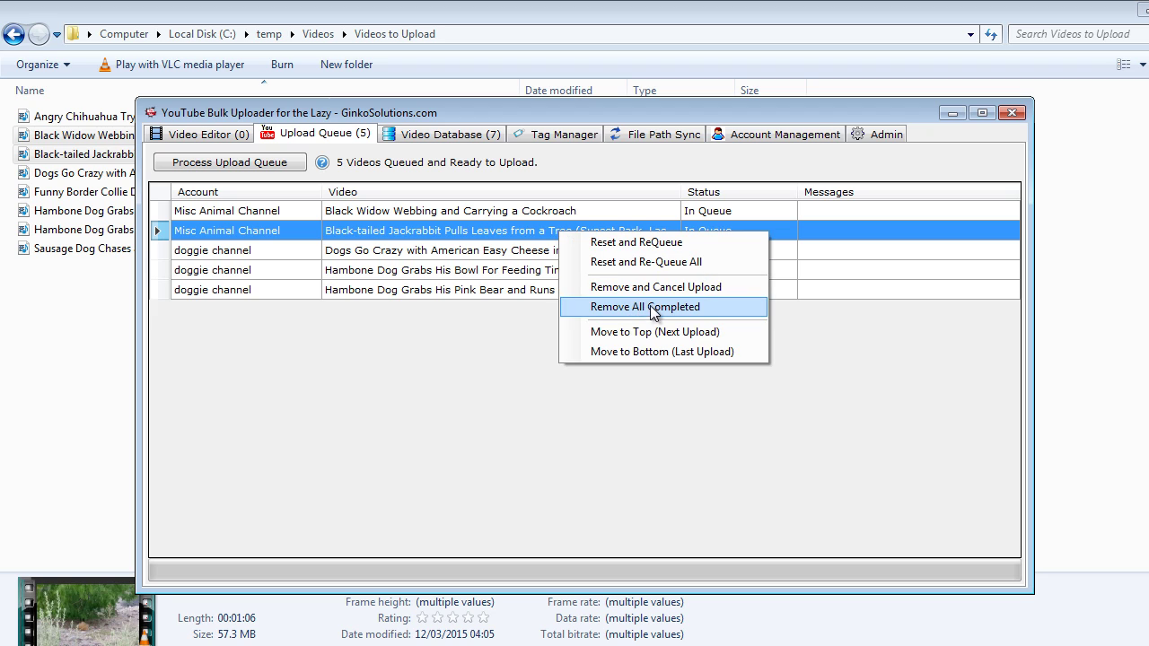
{"action": "left_click", "coordinate": [527, 316]}
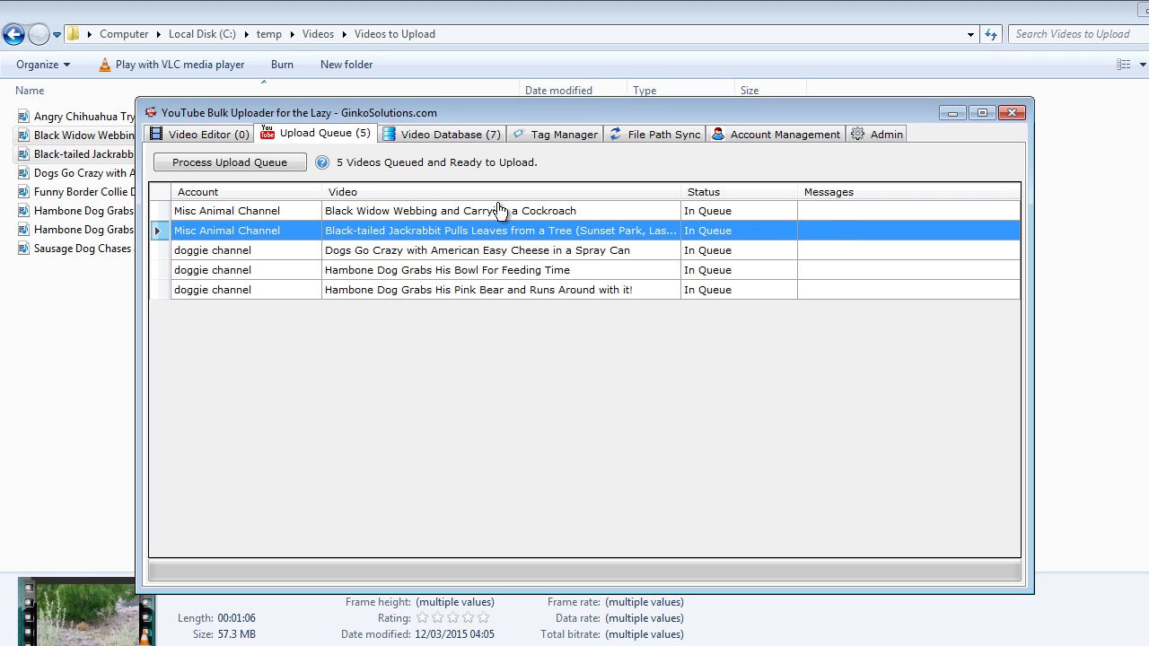
Start processing the upload queue, and check the video database and video editor while the uploads run.
{"action": "left_click", "coordinate": [250, 167]}
{"action": "left_click", "coordinate": [258, 164]}
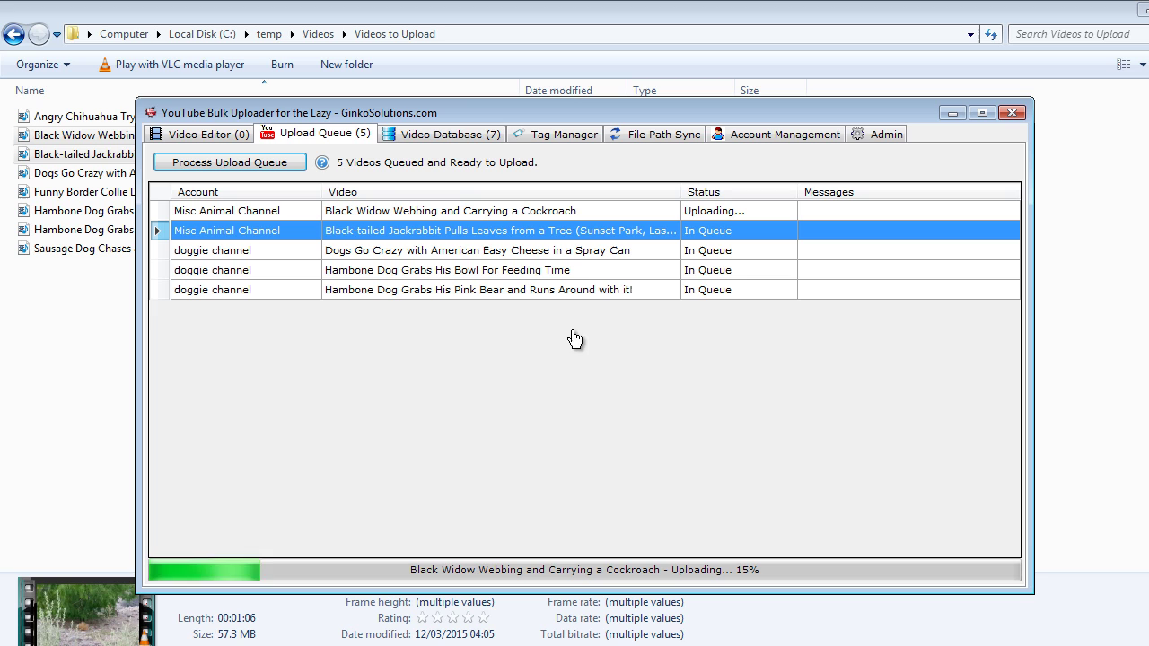
{"action": "left_click", "coordinate": [407, 133]}
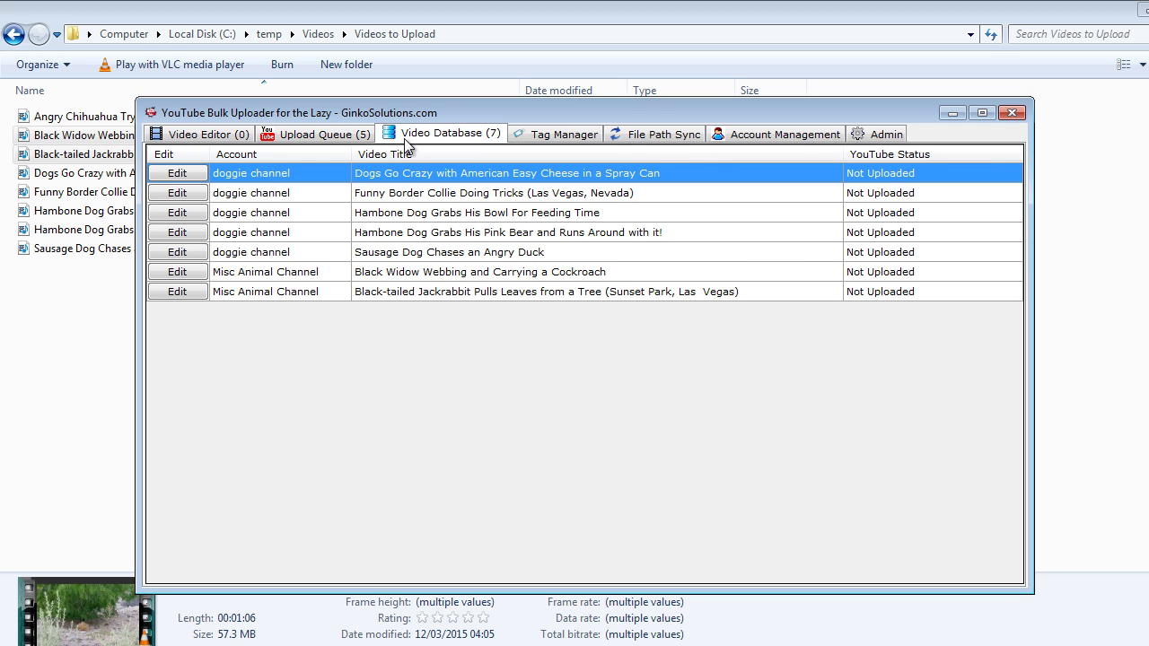
{"action": "left_click", "coordinate": [241, 135]}
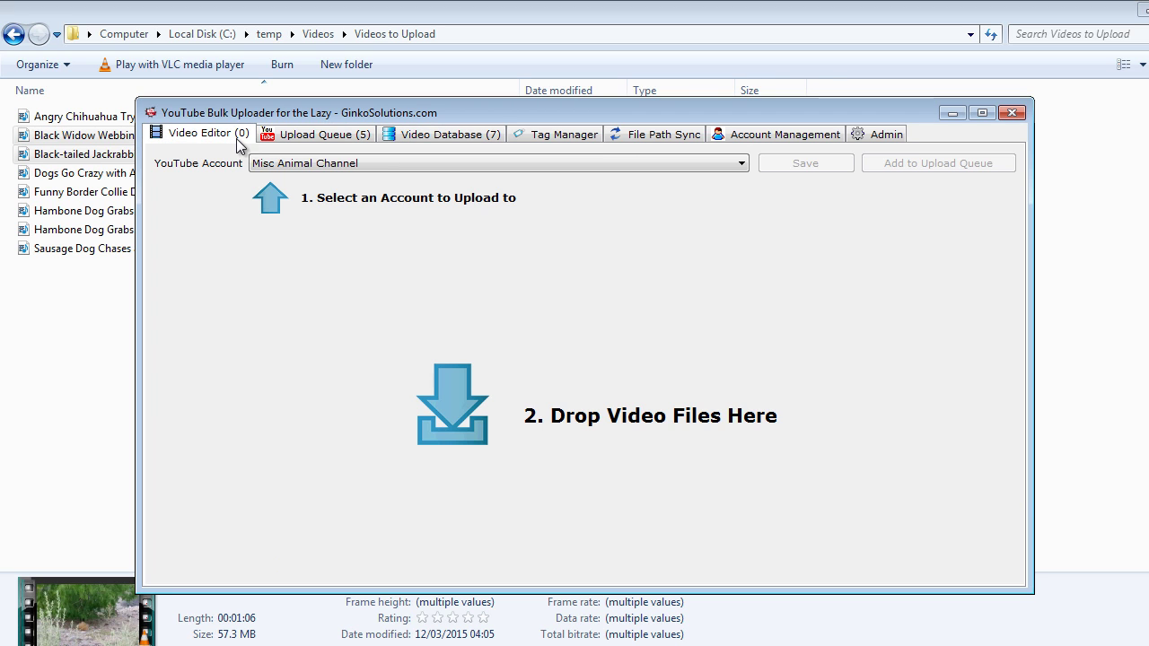
{"action": "left_click", "coordinate": [300, 135]}
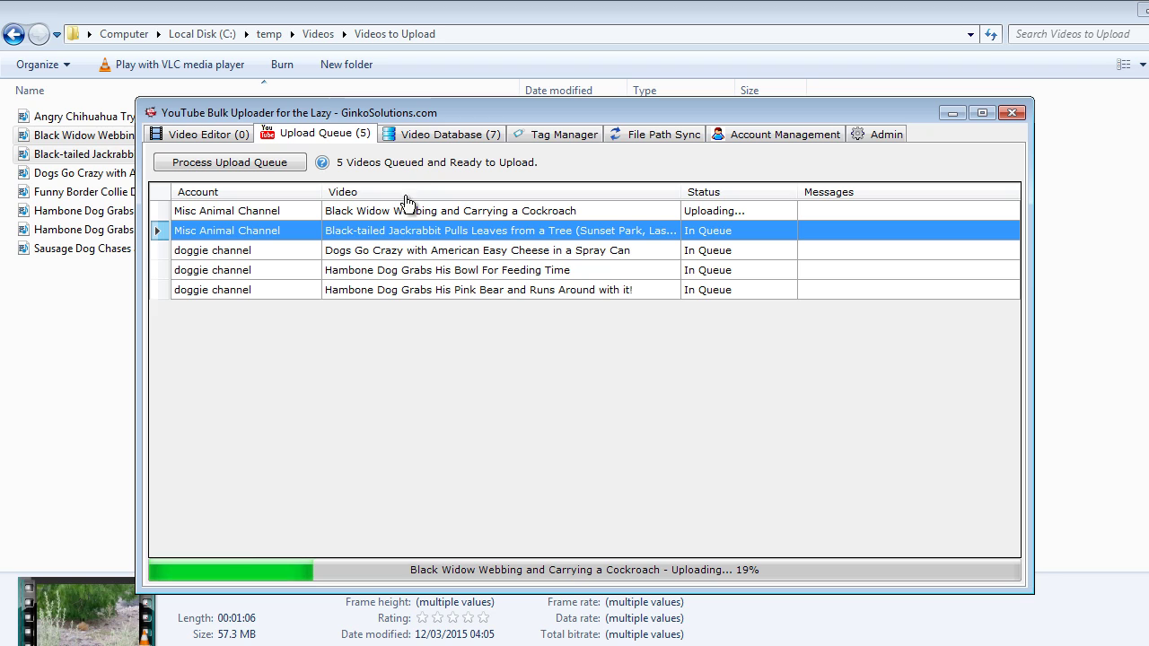
{"action": "left_click", "coordinate": [422, 133]}
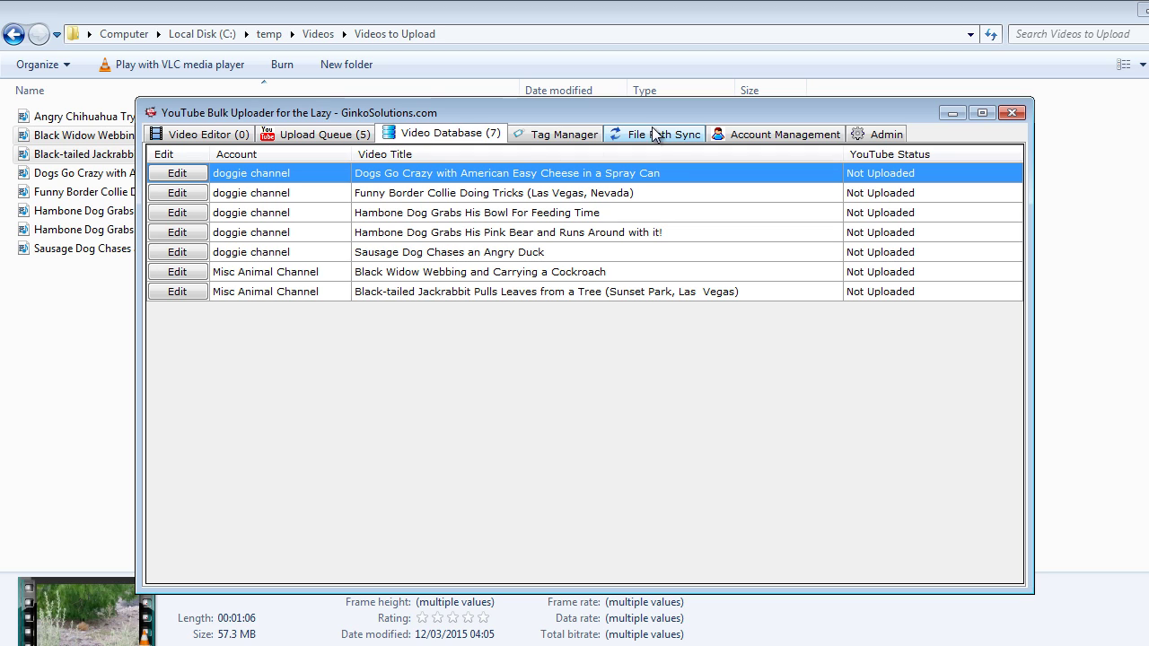
{"action": "left_click", "coordinate": [325, 135]}
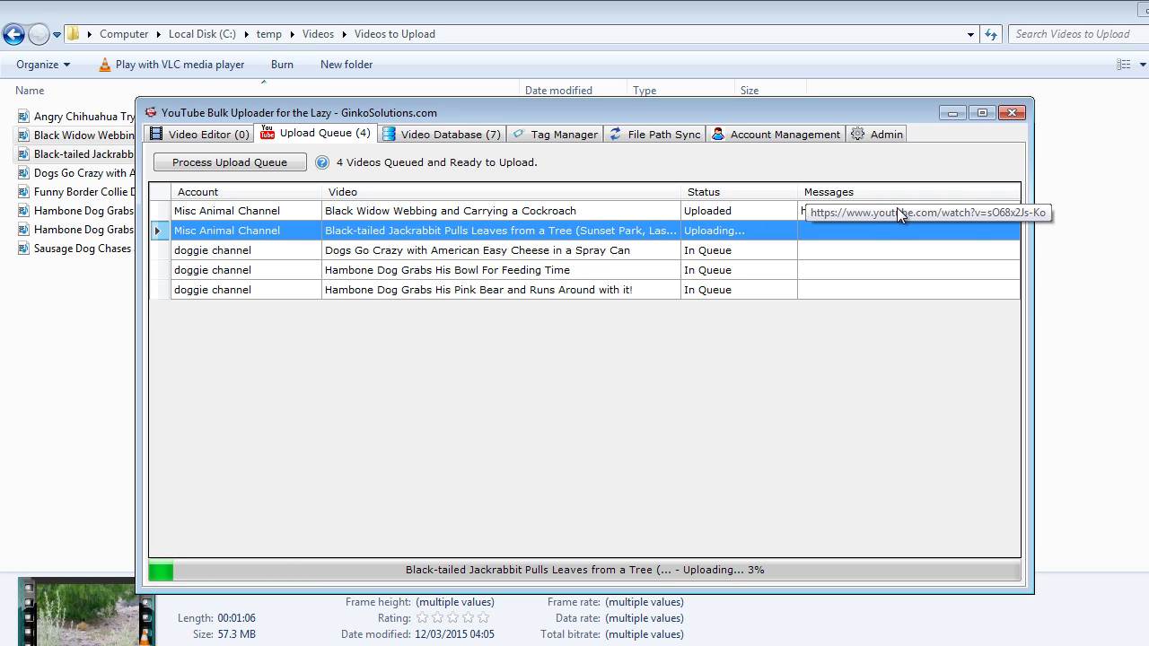
View the uploaded Black Widow video on YouTube through its queue link, then return to the uploader and check the database and queue.
{"action": "left_click", "coordinate": [833, 213]}
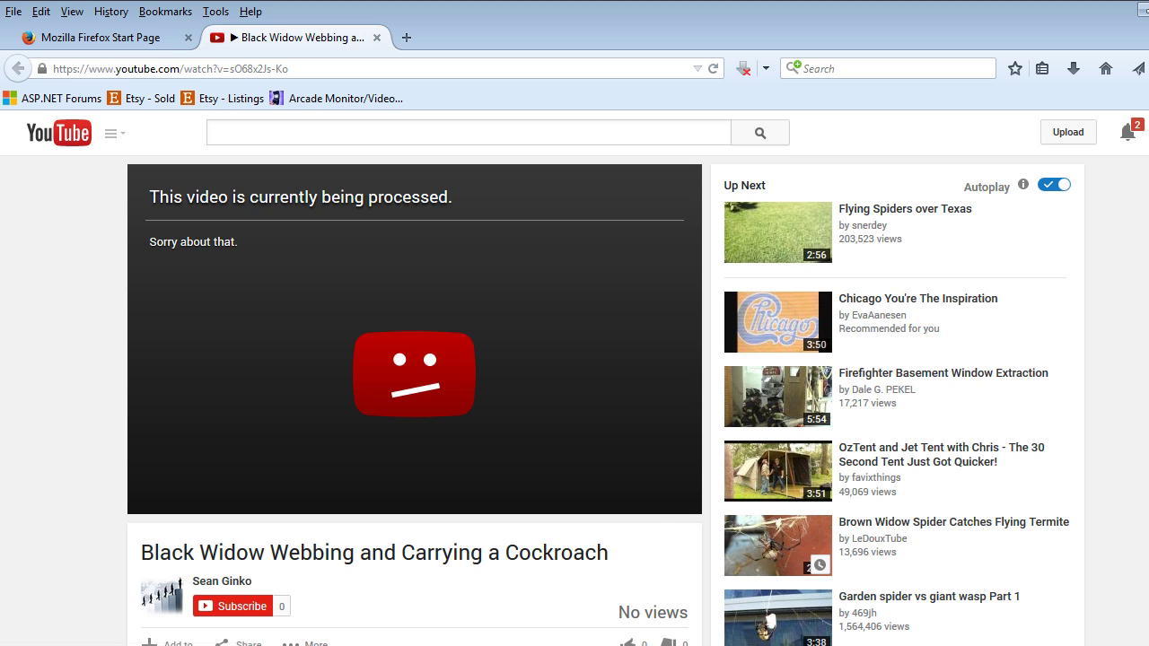
{"action": "key", "text": "alt+Tab"}
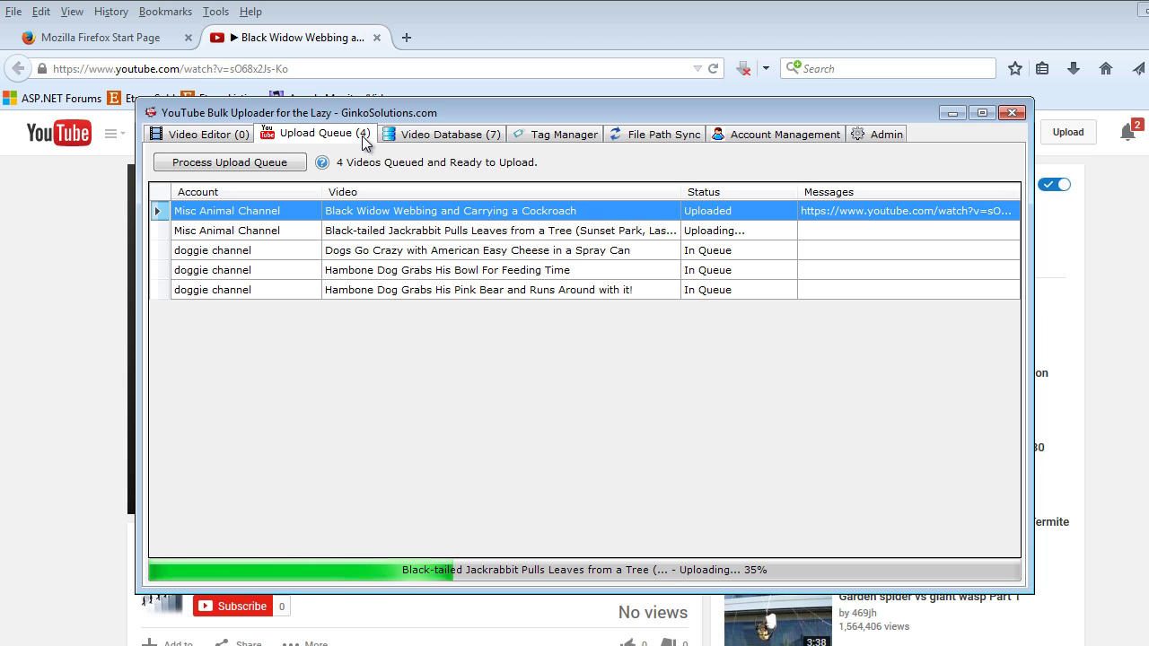
{"action": "left_click", "coordinate": [399, 144]}
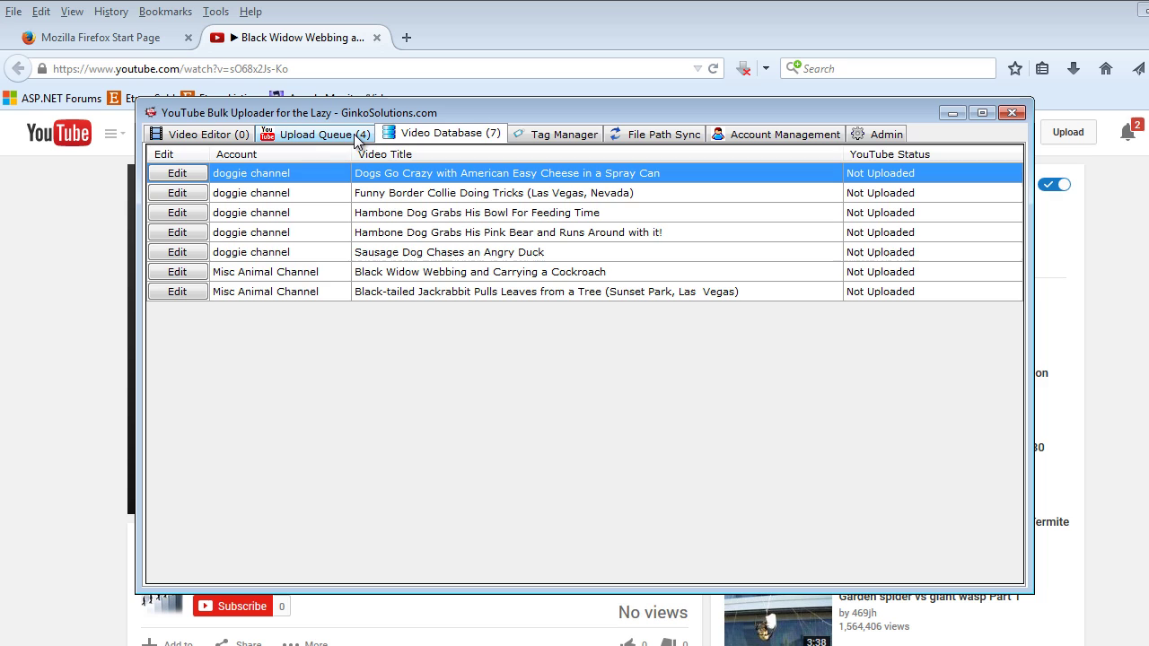
{"action": "left_click", "coordinate": [338, 141]}
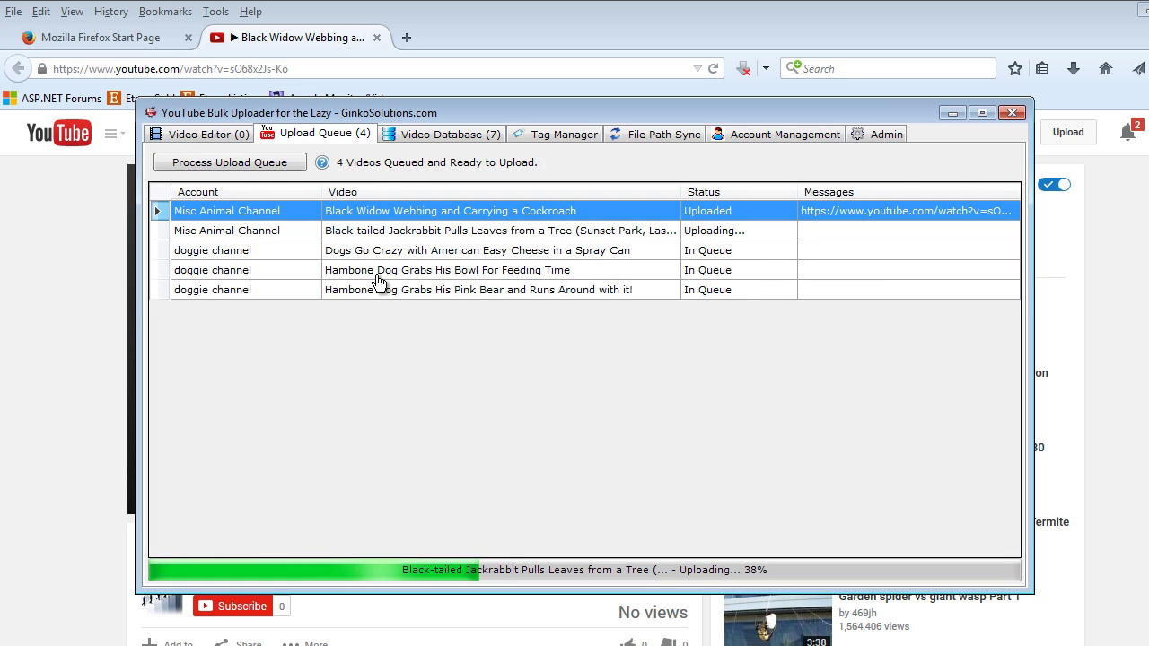